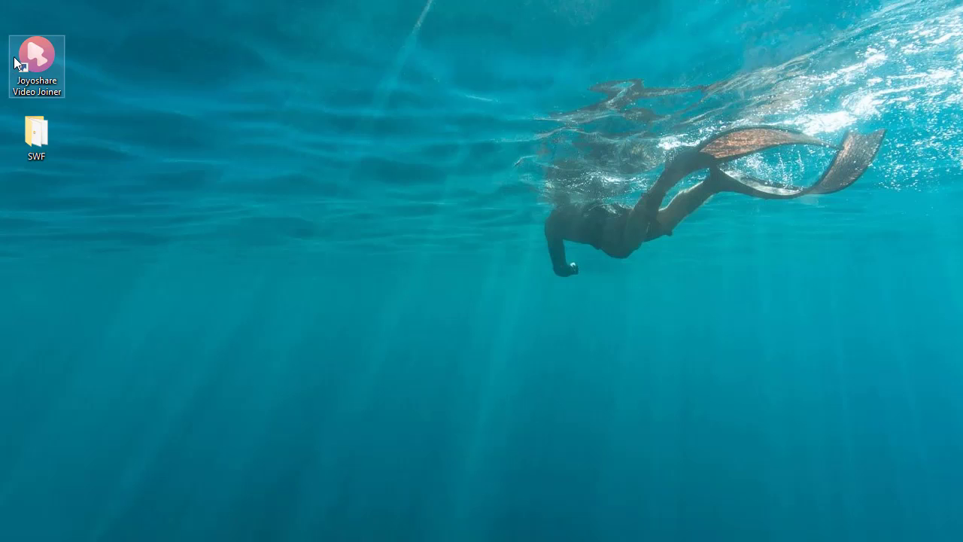
# Step: Launch Joyoshare Video Joiner and load the Animation and Candle clips from the SWF folder
pyautogui.click(18, 63)
pyautogui.doubleClick(18, 63)
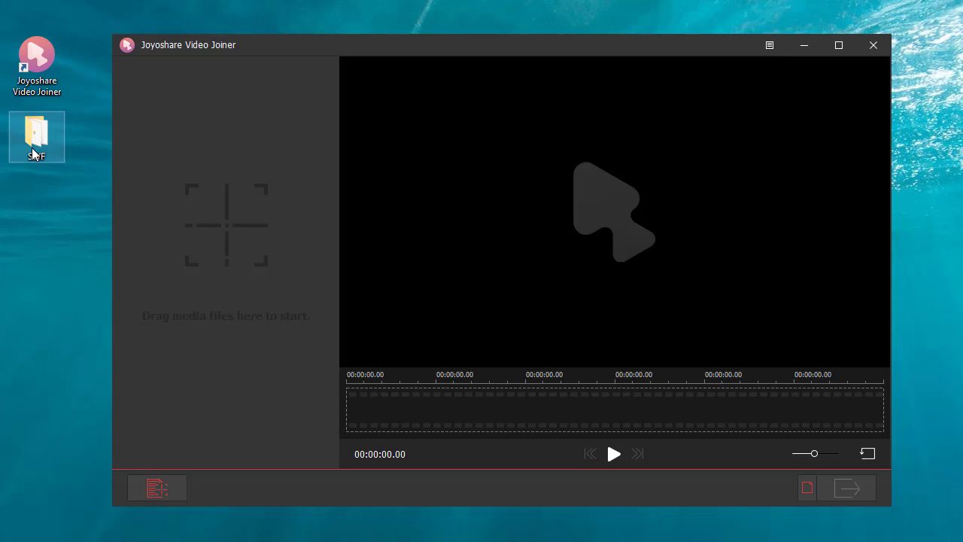
pyautogui.moveTo(34, 148); pyautogui.dragTo(219, 216)
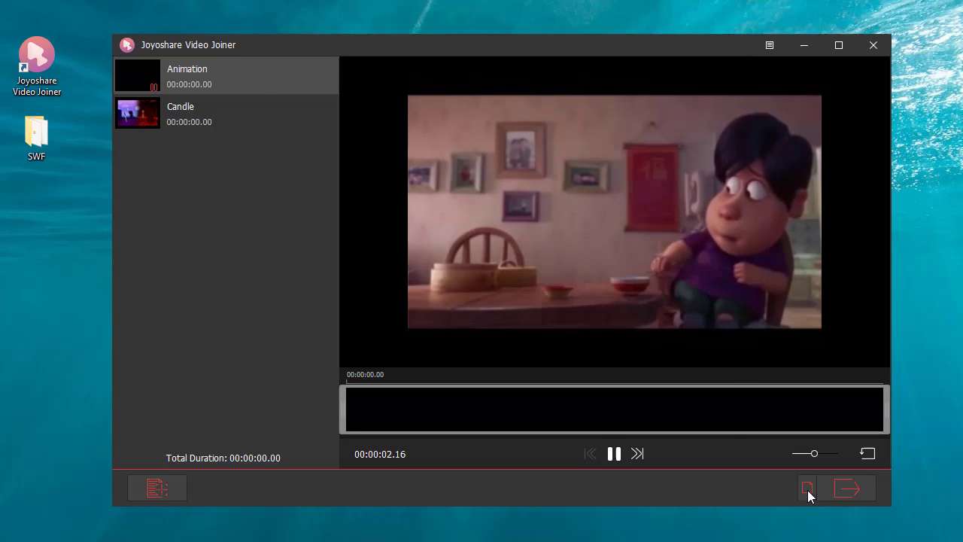
# Step: In the output format dialog, switch to Encoding mode and browse the device and HD presets
pyautogui.click(807, 490)
pyautogui.click(297, 134)
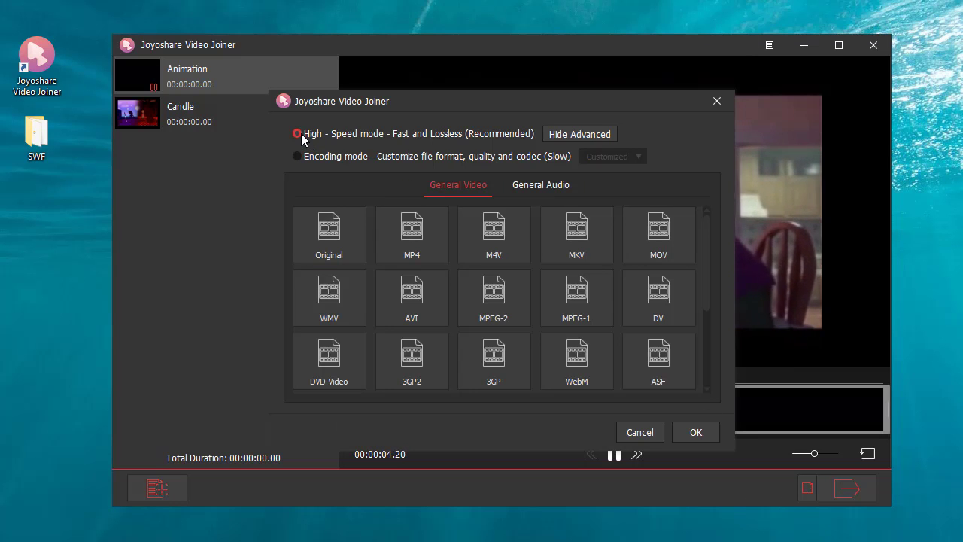
pyautogui.scroll(-3, 458, 331)
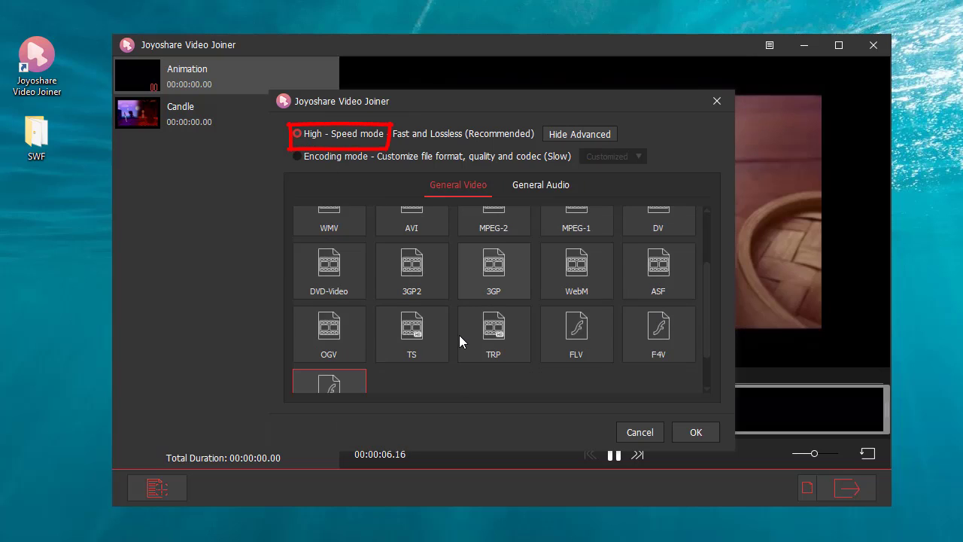
pyautogui.click(558, 193)
pyautogui.scroll(2, 469, 353)
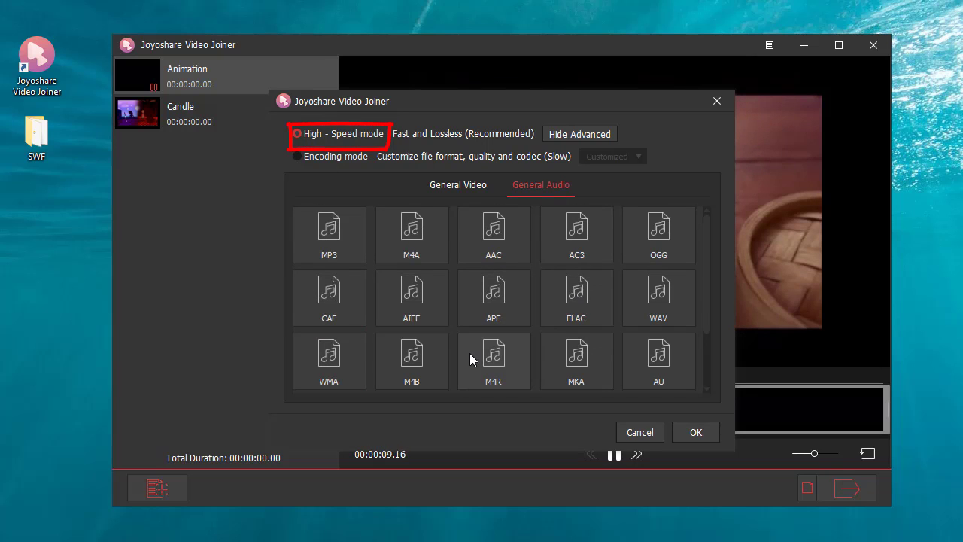
pyautogui.click(298, 156)
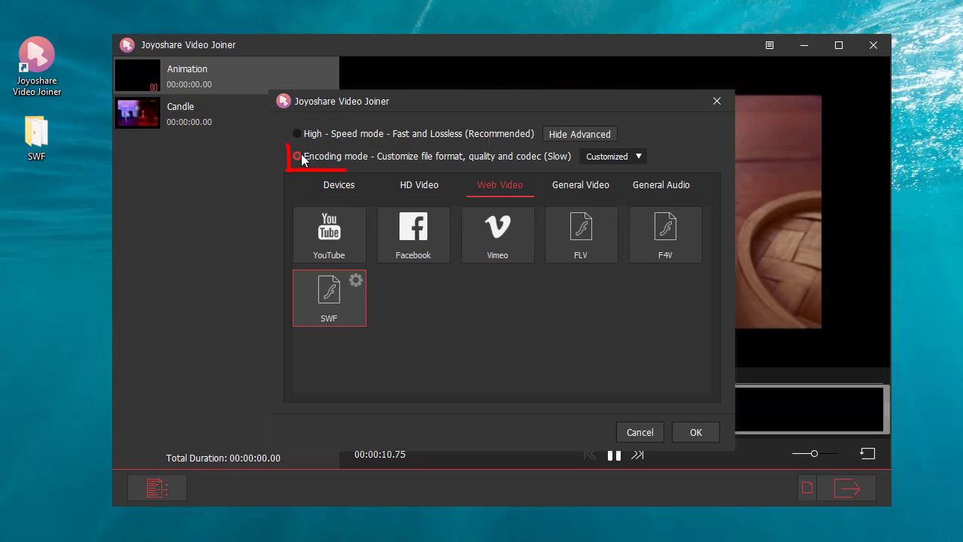
pyautogui.click(346, 190)
pyautogui.scroll(-10, 414, 329)
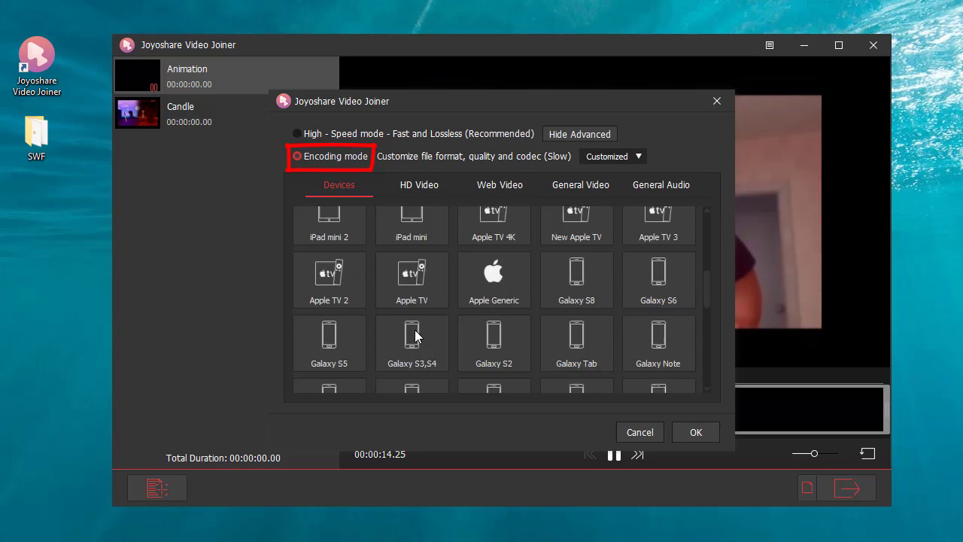
pyautogui.scroll(-1, 415, 331)
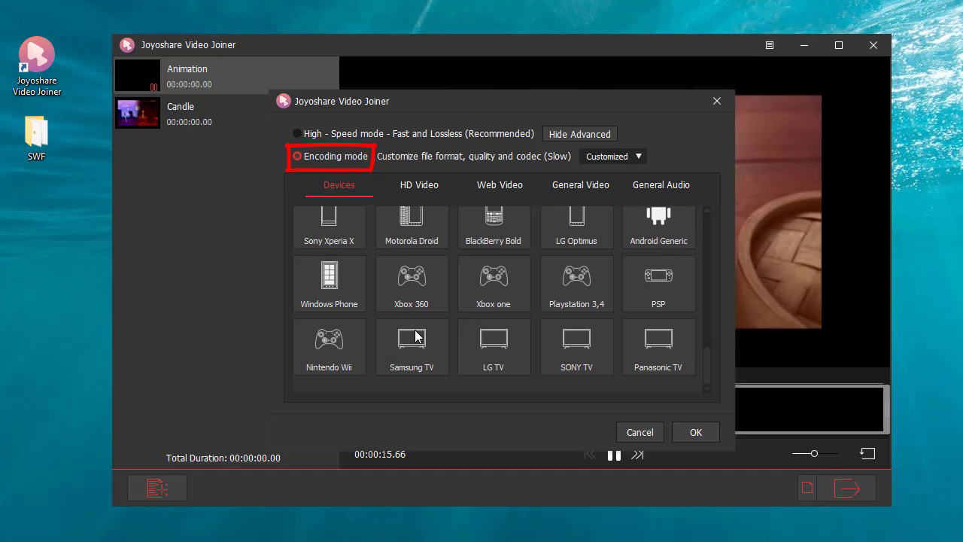
pyautogui.click(414, 191)
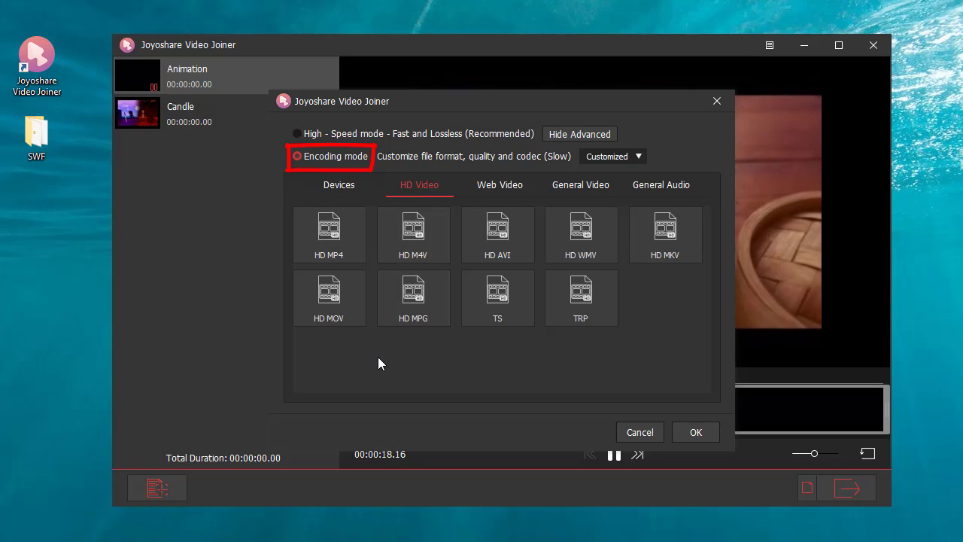
# Step: Select SWF under Web Video, review its codec settings, and confirm the format
pyautogui.click(504, 190)
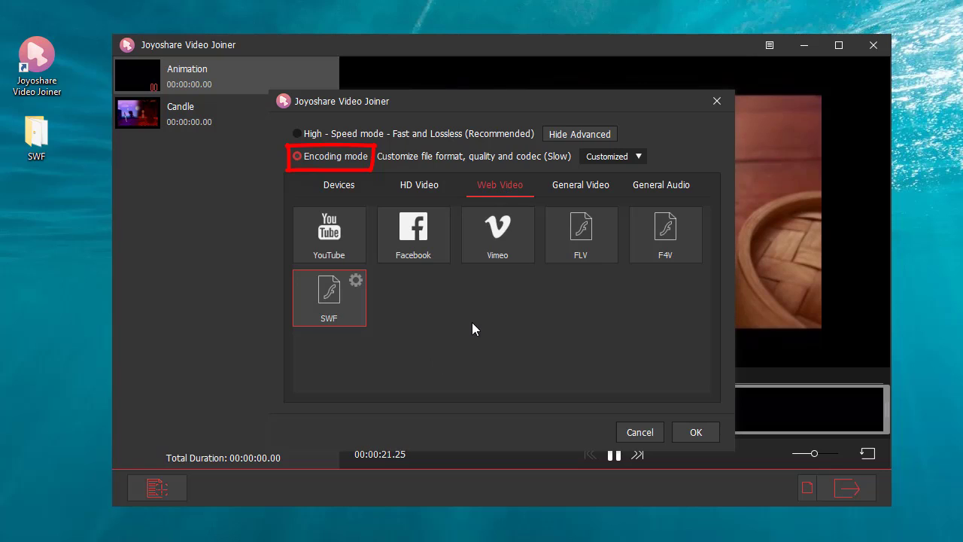
pyautogui.click(592, 187)
pyautogui.scroll(-2, 538, 318)
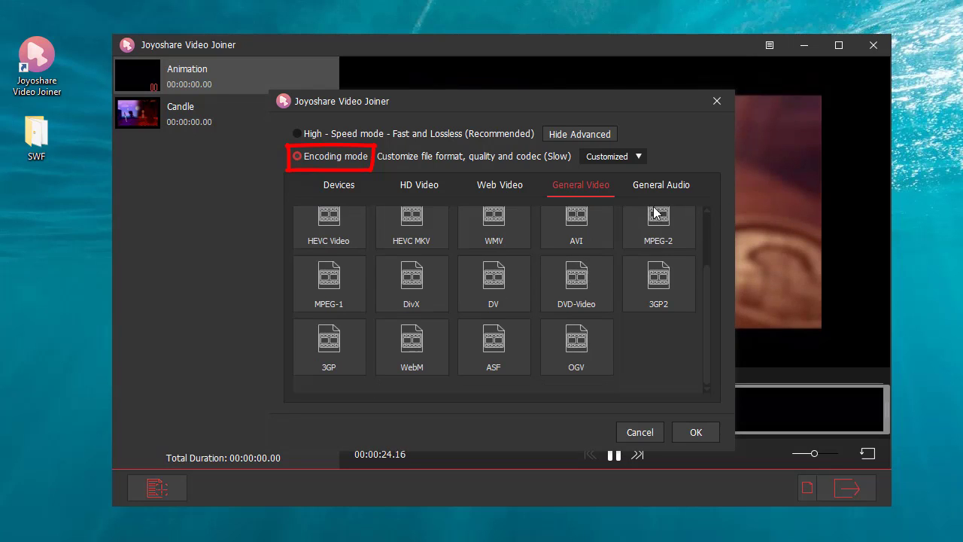
pyautogui.click(665, 186)
pyautogui.scroll(2, 547, 335)
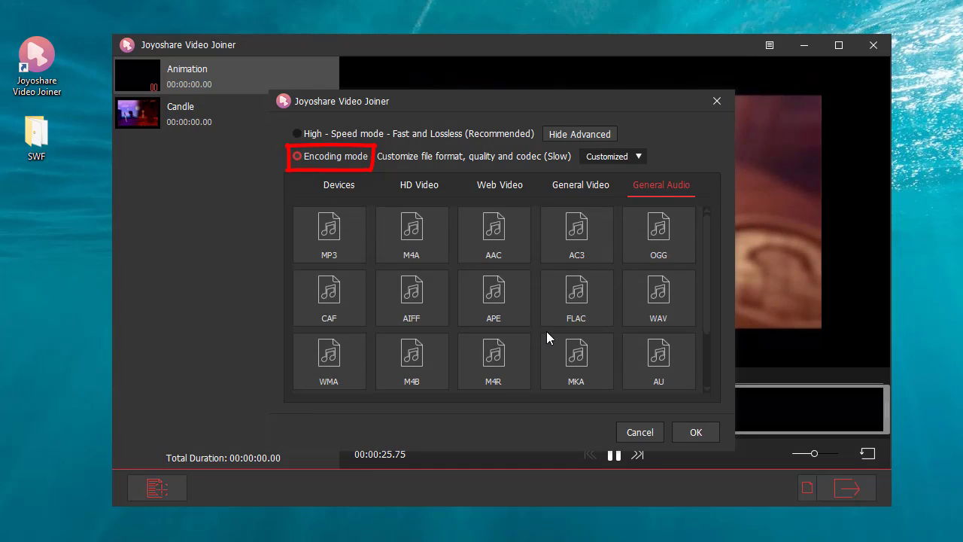
pyautogui.click(501, 186)
pyautogui.click(356, 282)
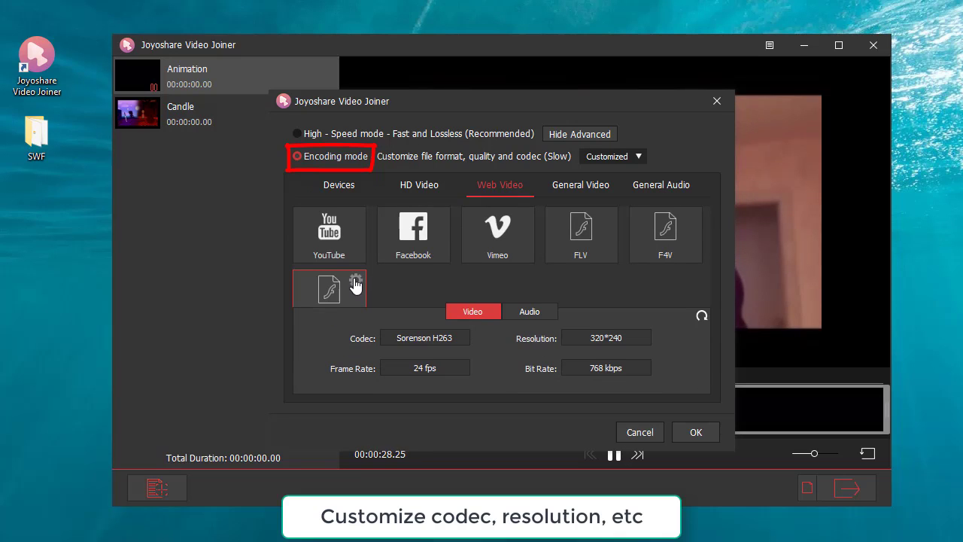
pyautogui.click(355, 283)
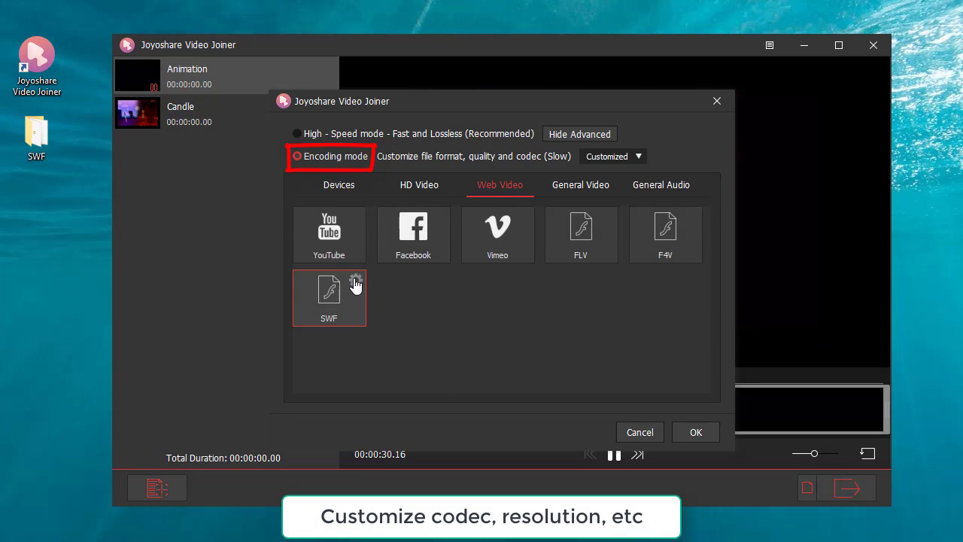
pyautogui.click(696, 434)
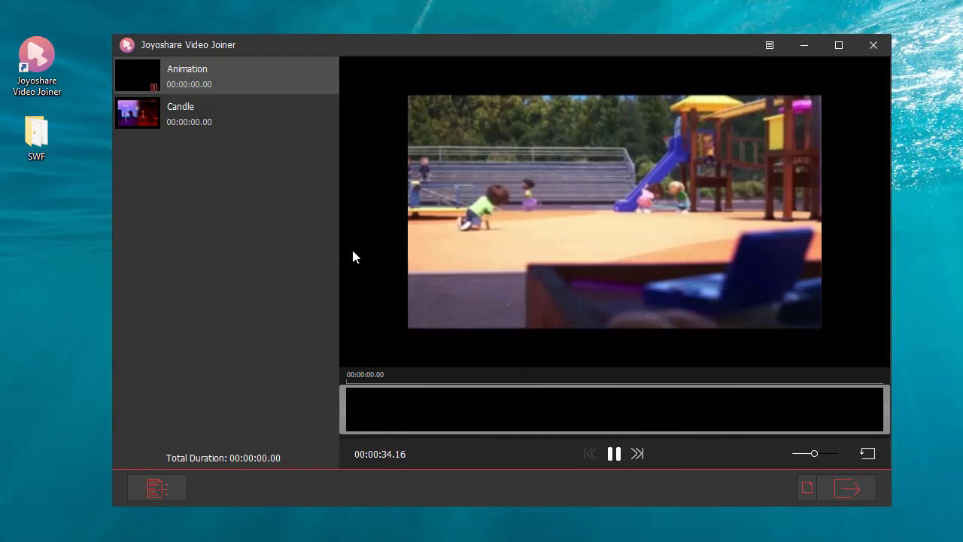
# Step: Move the Candle clip above Animation at the top of the clip list
pyautogui.moveTo(266, 85)
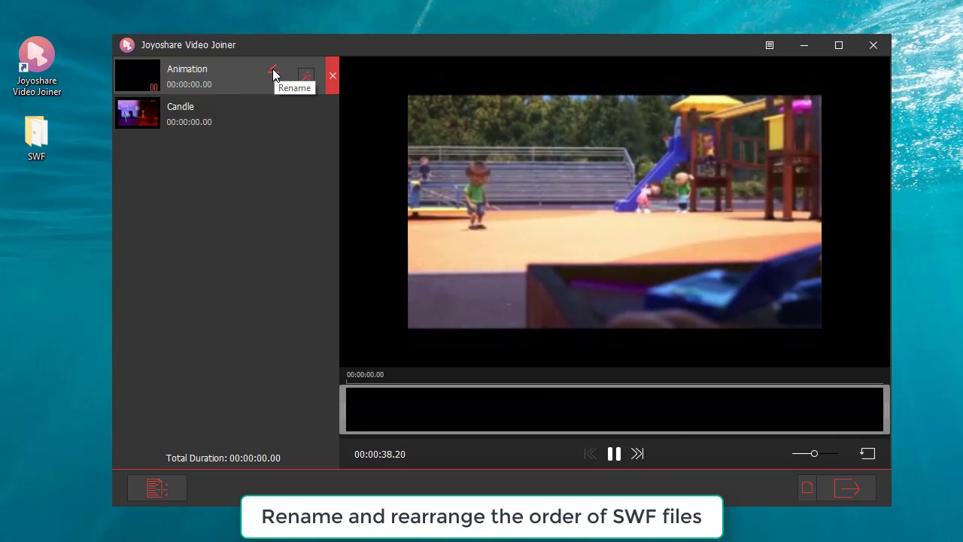
pyautogui.moveTo(214, 110)
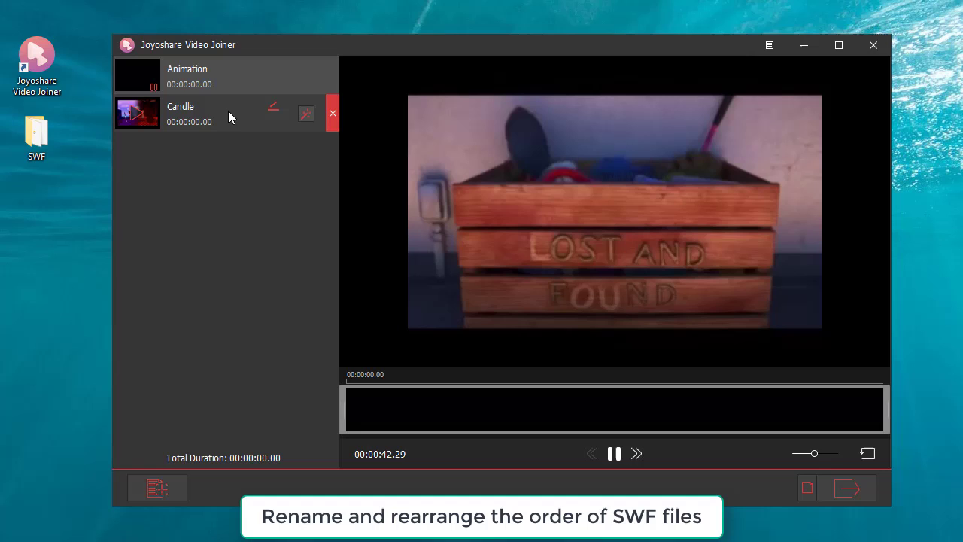
pyautogui.moveTo(228, 111); pyautogui.dragTo(237, 60)
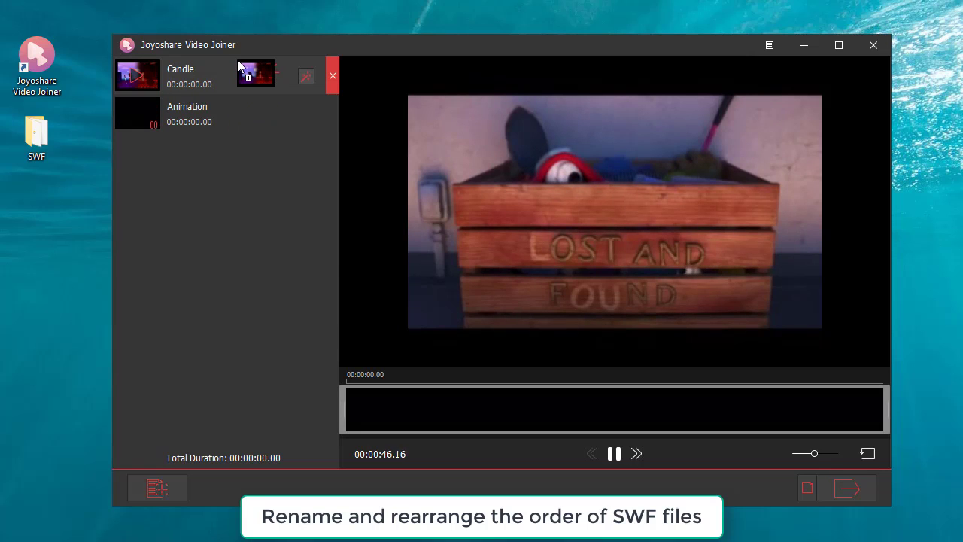
pyautogui.moveTo(237, 60); pyautogui.dragTo(237, 60)
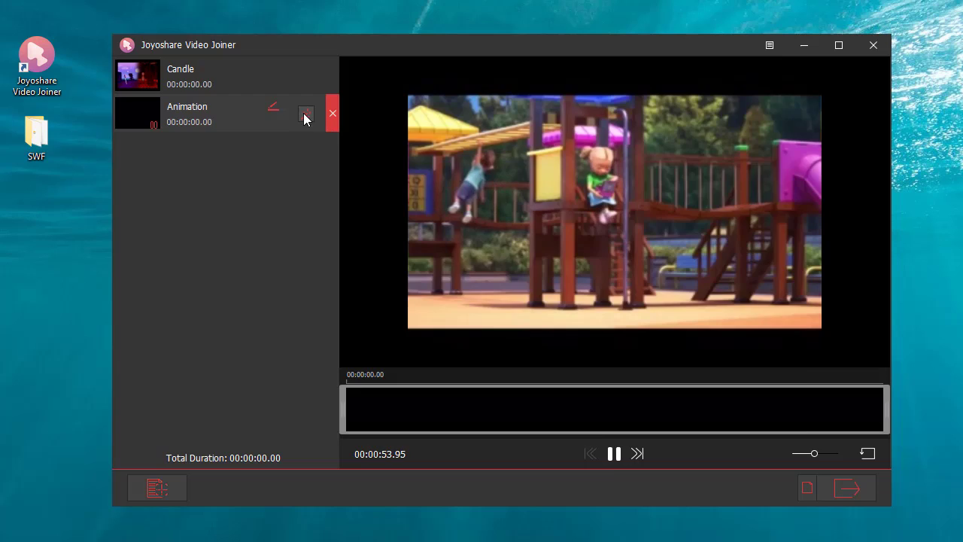
# Step: Trim the opening and ending off the Animation clip, keeping only its middle section
pyautogui.click(305, 118)
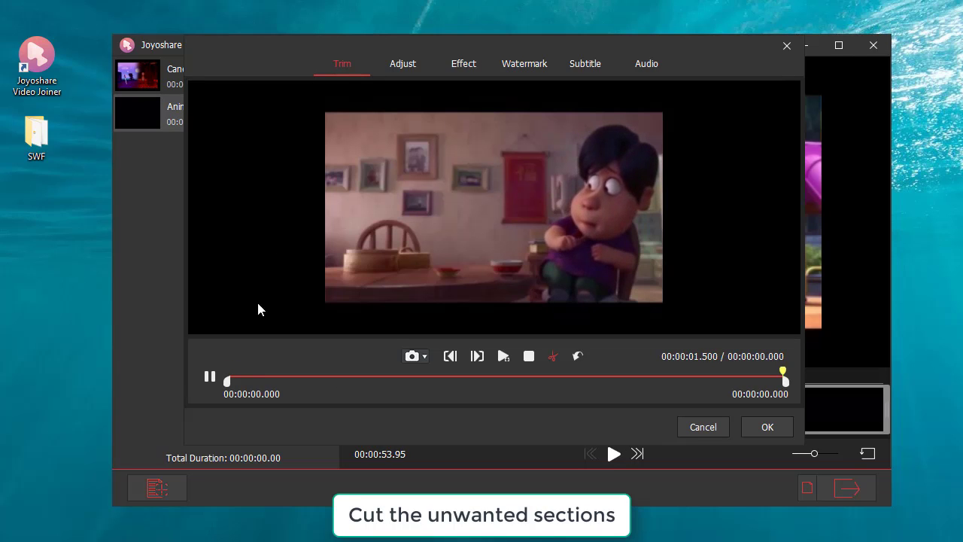
pyautogui.moveTo(227, 382); pyautogui.dragTo(282, 382)
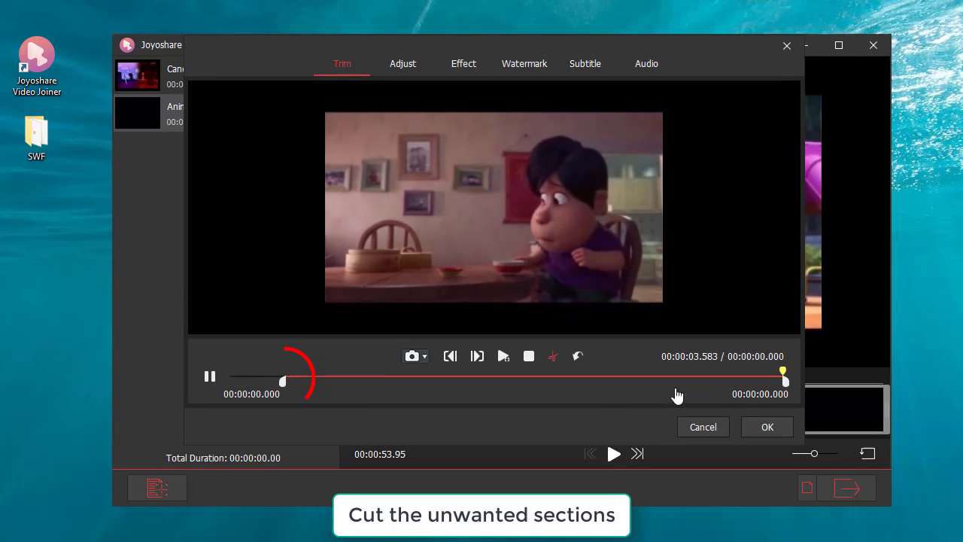
pyautogui.moveTo(786, 381)
pyautogui.mouseDown()
pyautogui.moveTo(706, 397)
pyautogui.moveTo(699, 383)
pyautogui.mouseUp()
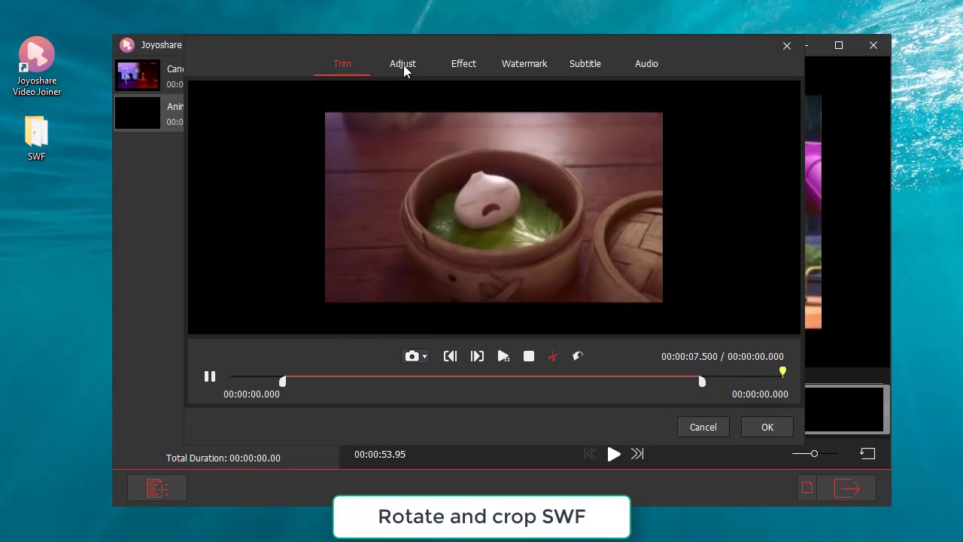
# Step: Crop the Animation clip to 306 x 198, leaving it upright after undoing a vertical flip
pyautogui.click(404, 66)
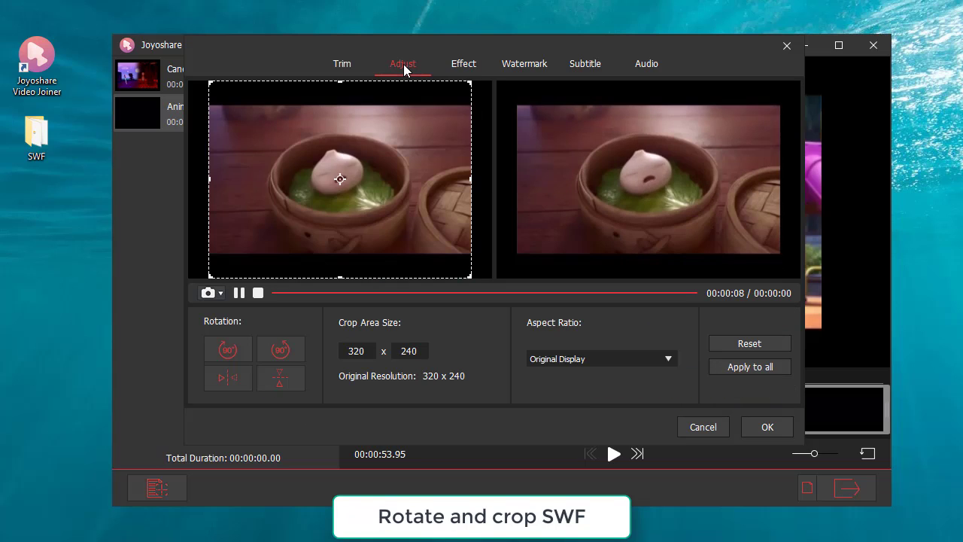
pyautogui.click(280, 383)
pyautogui.click(288, 378)
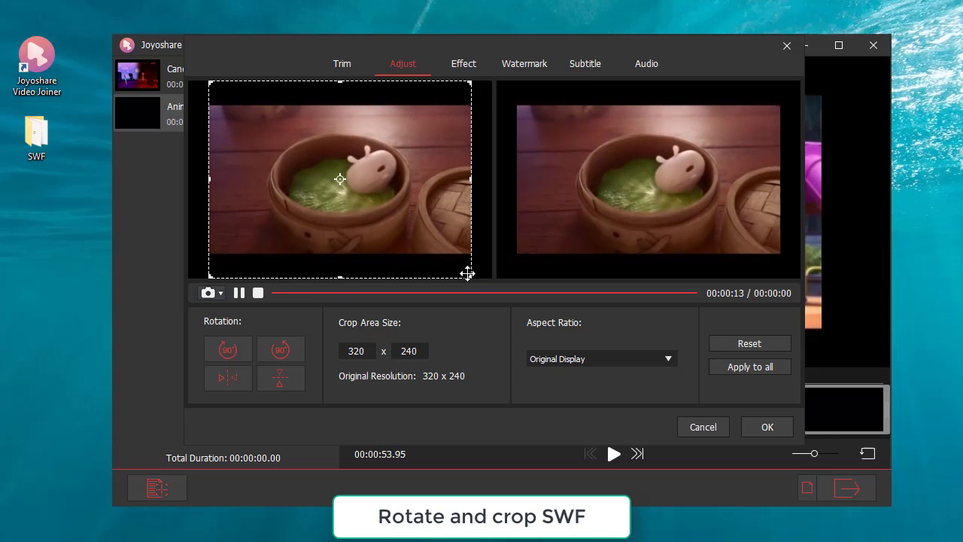
pyautogui.moveTo(469, 276); pyautogui.dragTo(461, 242)
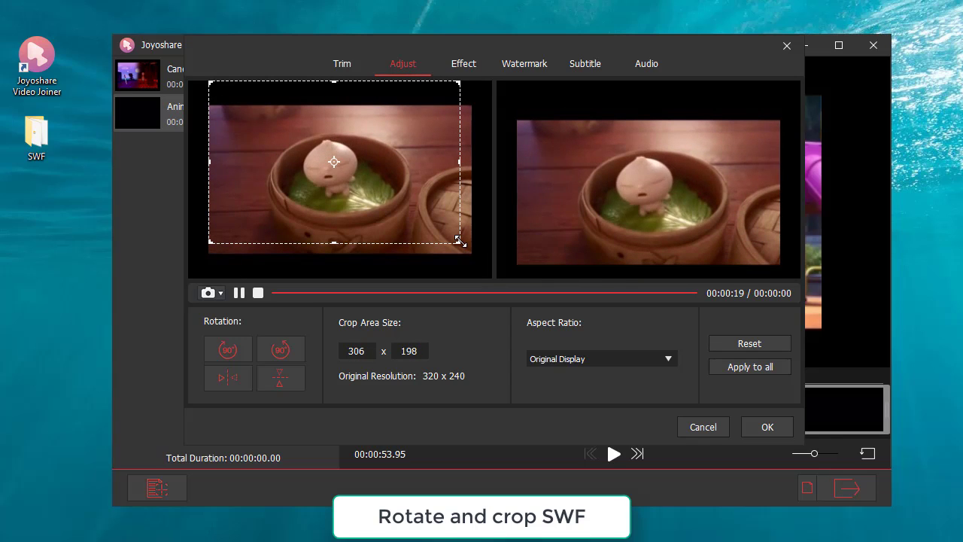
# Step: Browse the video effects and decorative frames, keeping brightness, contrast, saturation and hue at 100
pyautogui.click(464, 64)
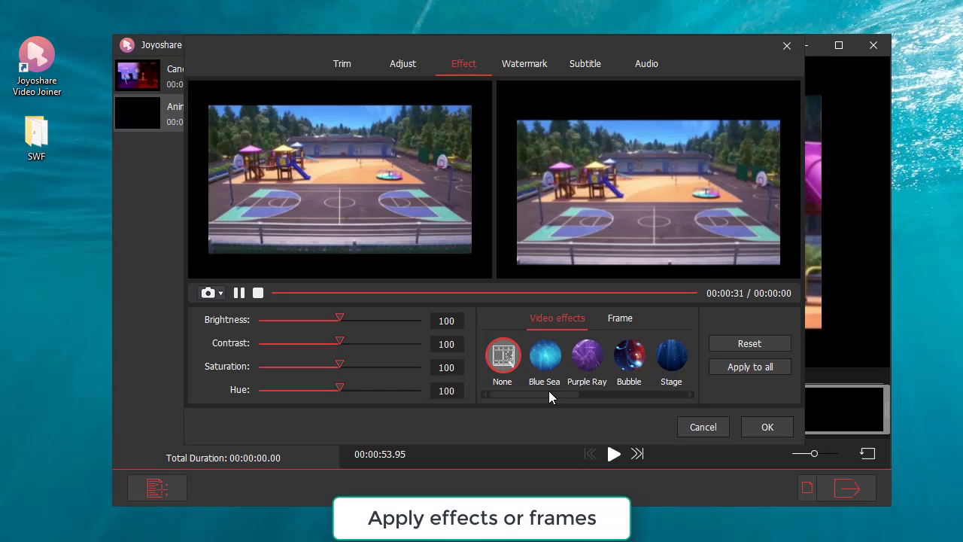
pyautogui.moveTo(548, 392); pyautogui.dragTo(665, 393)
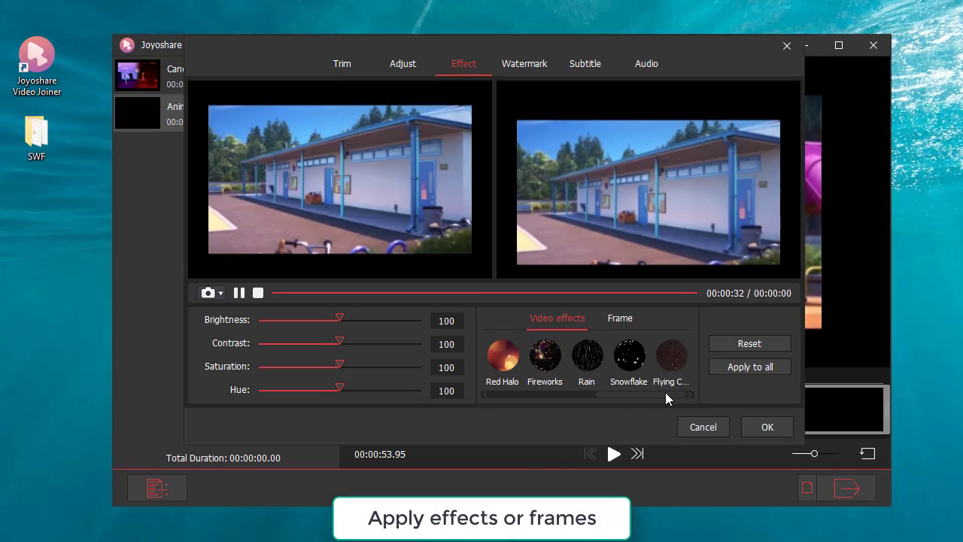
pyautogui.click(625, 321)
pyautogui.moveTo(563, 394); pyautogui.dragTo(683, 392)
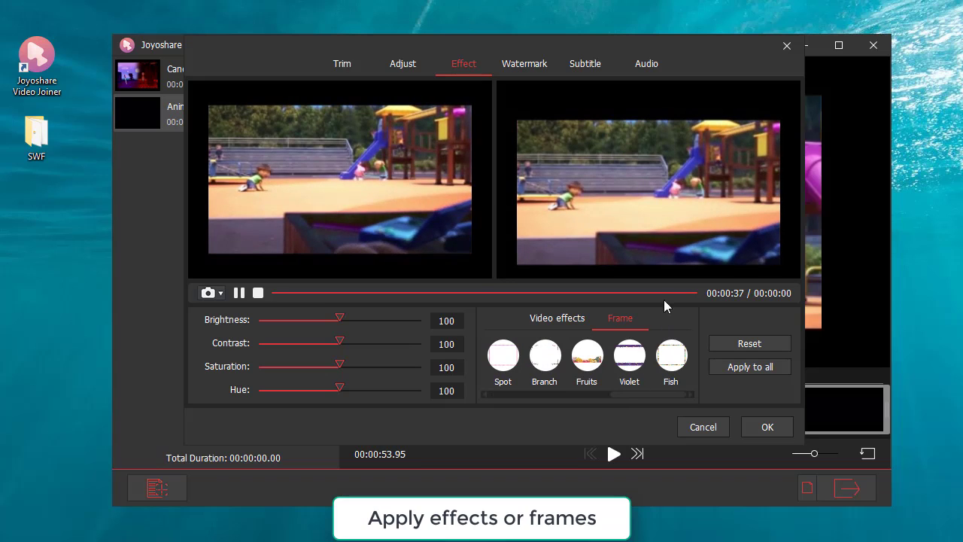
# Step: Add a 'Joyoshare' text watermark and place it in the preview's top-right corner
pyautogui.click(524, 64)
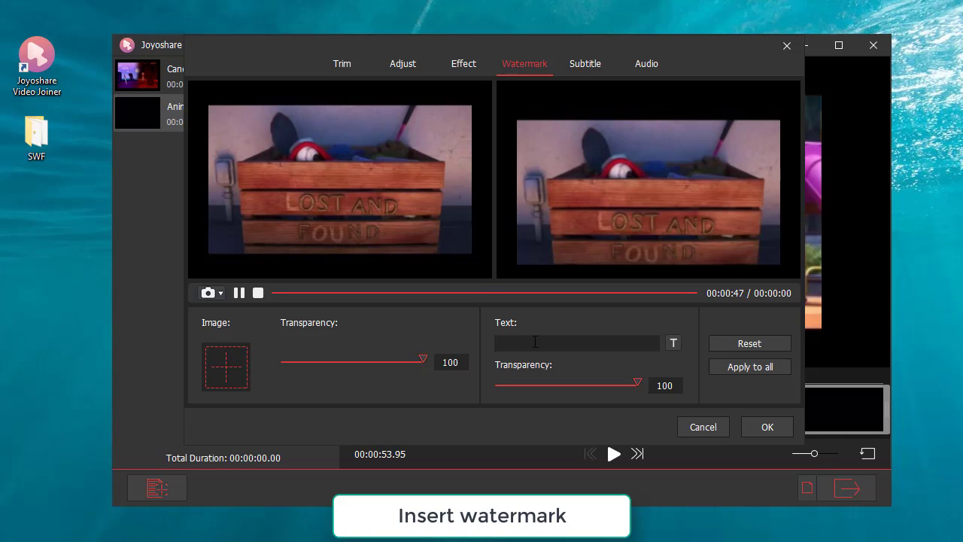
pyautogui.write('yo')
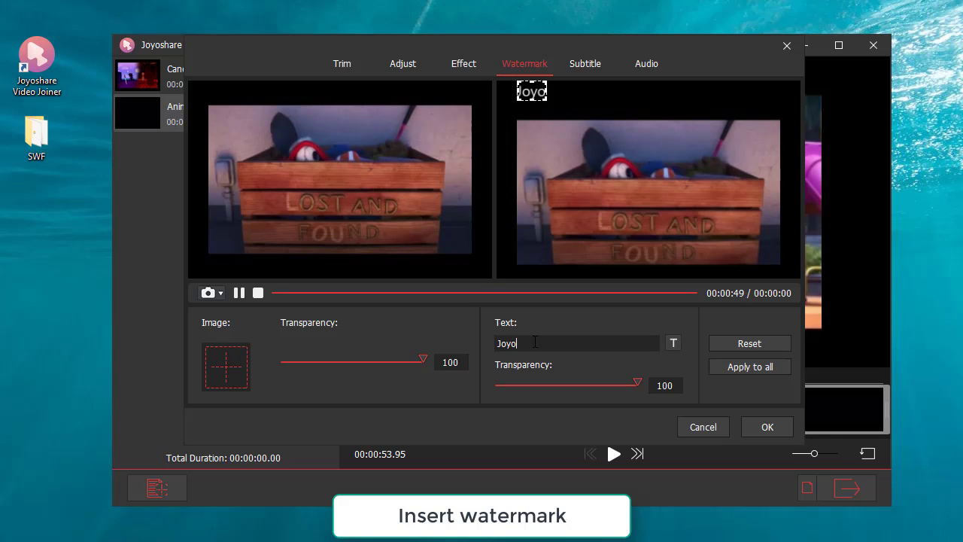
pyautogui.write('share')
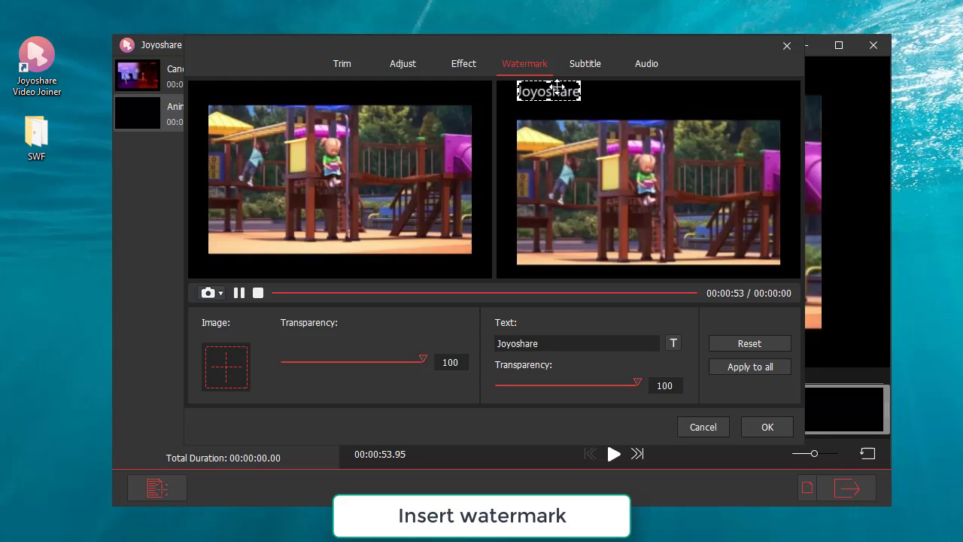
pyautogui.moveTo(580, 91); pyautogui.dragTo(749, 91)
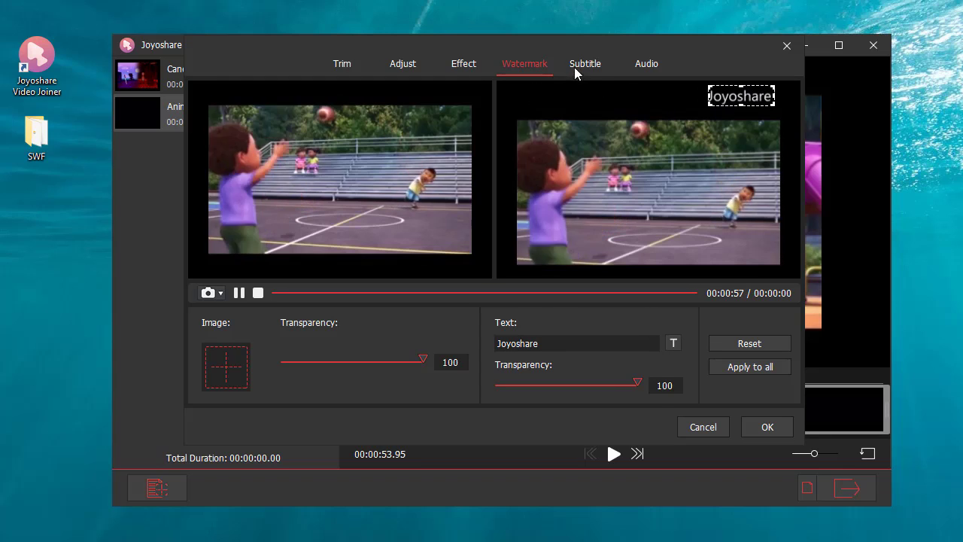
# Step: View the subtitle settings with No Subtitle selected and start the preview playing
pyautogui.click(581, 64)
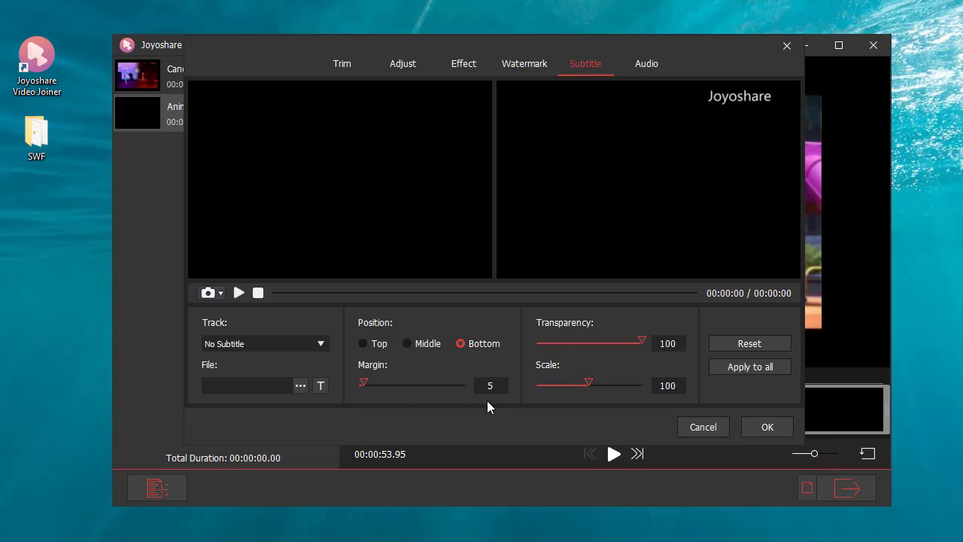
pyautogui.click(239, 293)
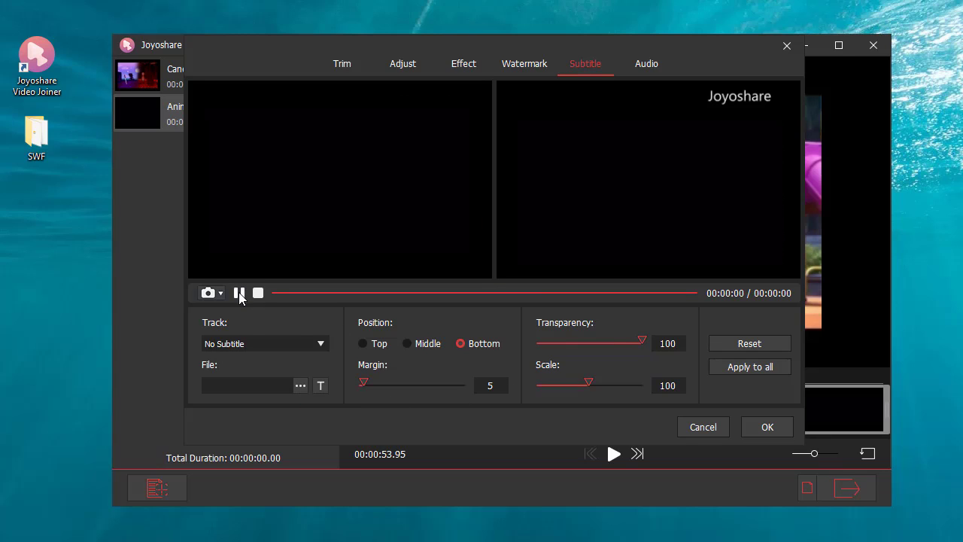
# Step: Keep the MP3 track, lower the Animation clip's volume to 84, and save the edits
pyautogui.click(647, 67)
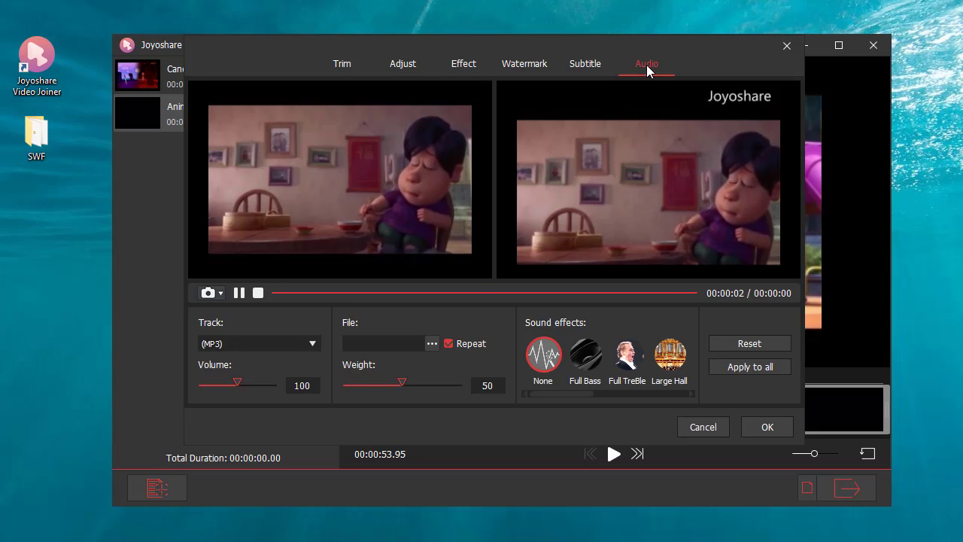
pyautogui.click(312, 347)
pyautogui.click(311, 358)
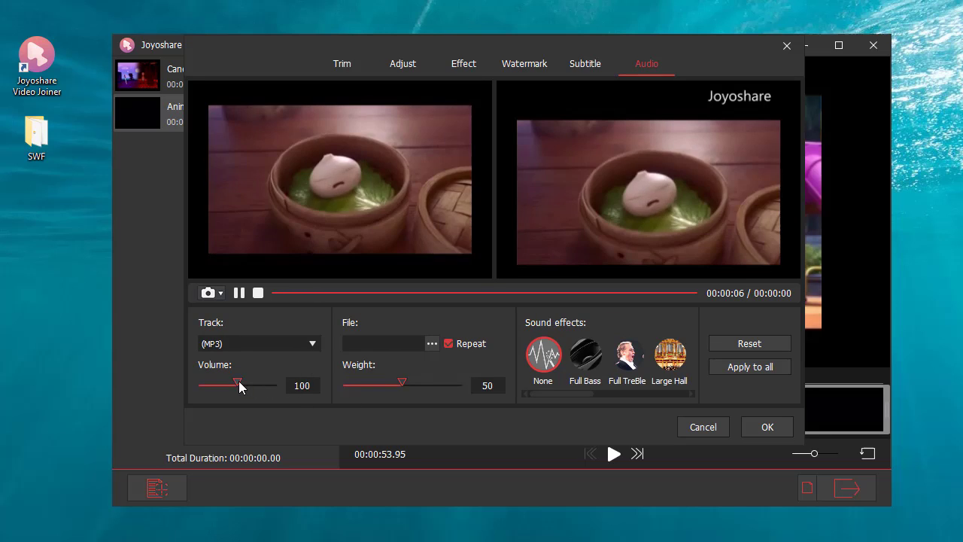
pyautogui.moveTo(238, 381); pyautogui.dragTo(231, 381)
pyautogui.moveTo(407, 379); pyautogui.dragTo(403, 379)
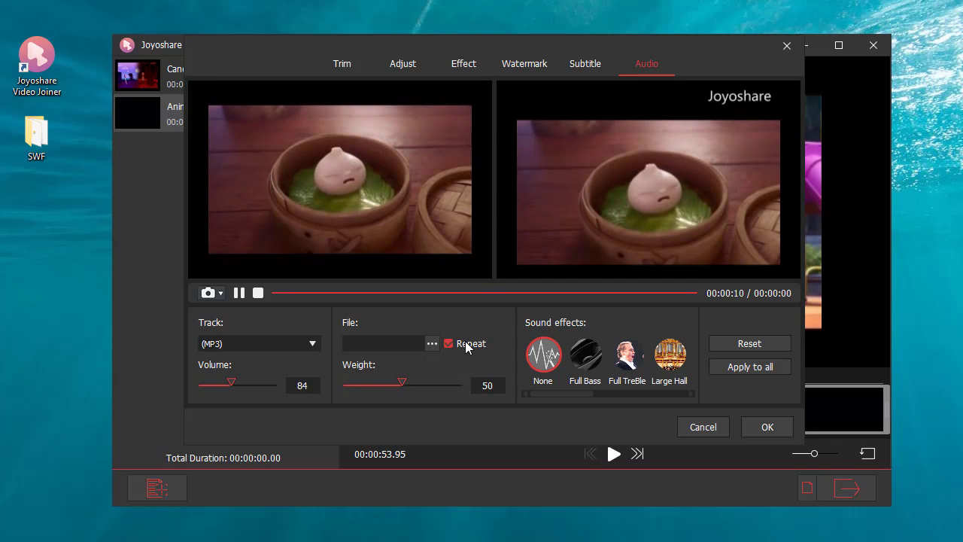
pyautogui.moveTo(557, 392); pyautogui.dragTo(661, 399)
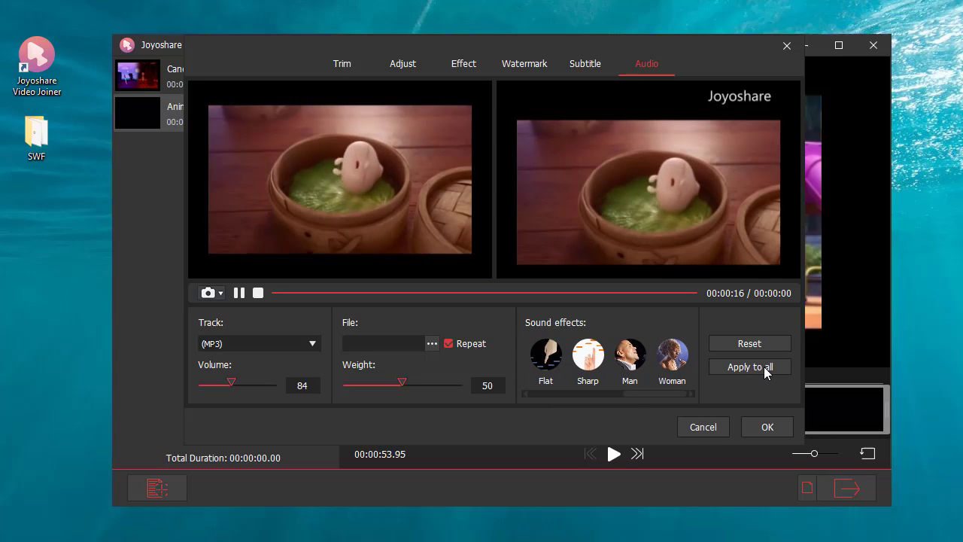
pyautogui.click(767, 427)
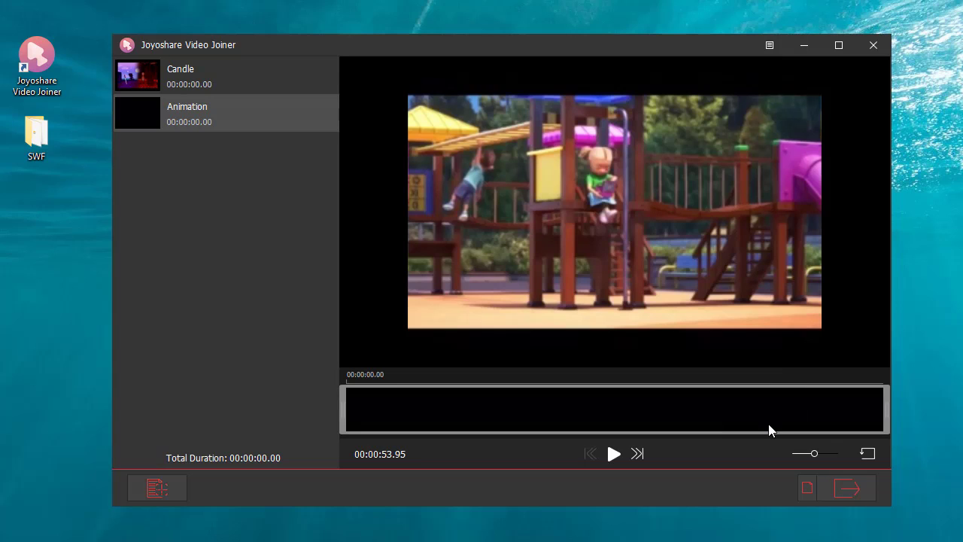
# Step: Start playback of the edited Animation clip under the main preview
pyautogui.click(614, 453)
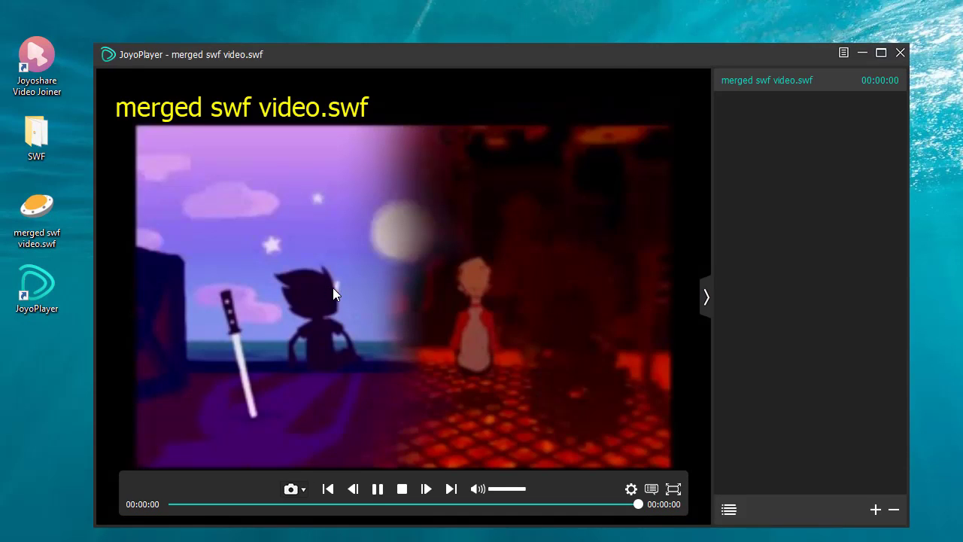
# Step: Move the JoyoPlayer window playing merged swf video.swf up and to the right
pyautogui.moveTo(632, 48); pyautogui.dragTo(640, 18)
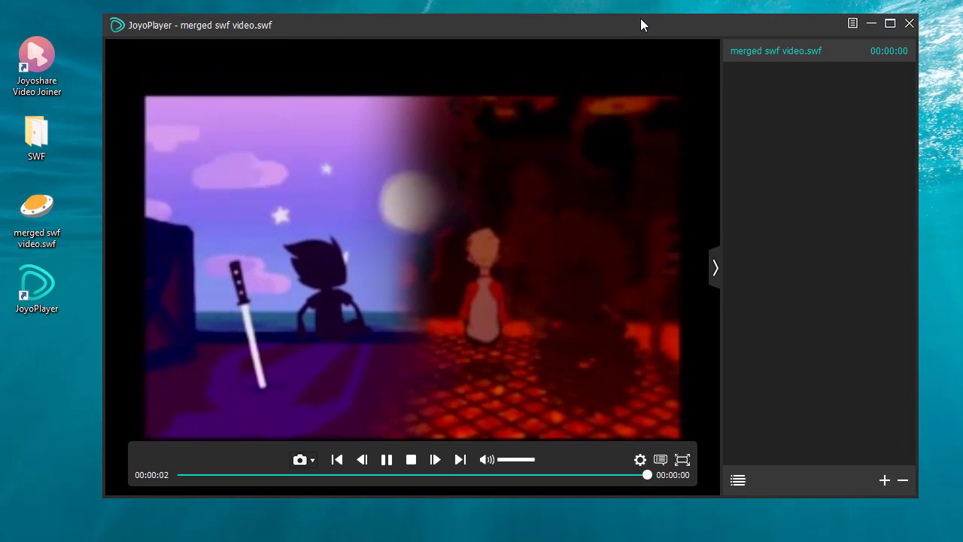